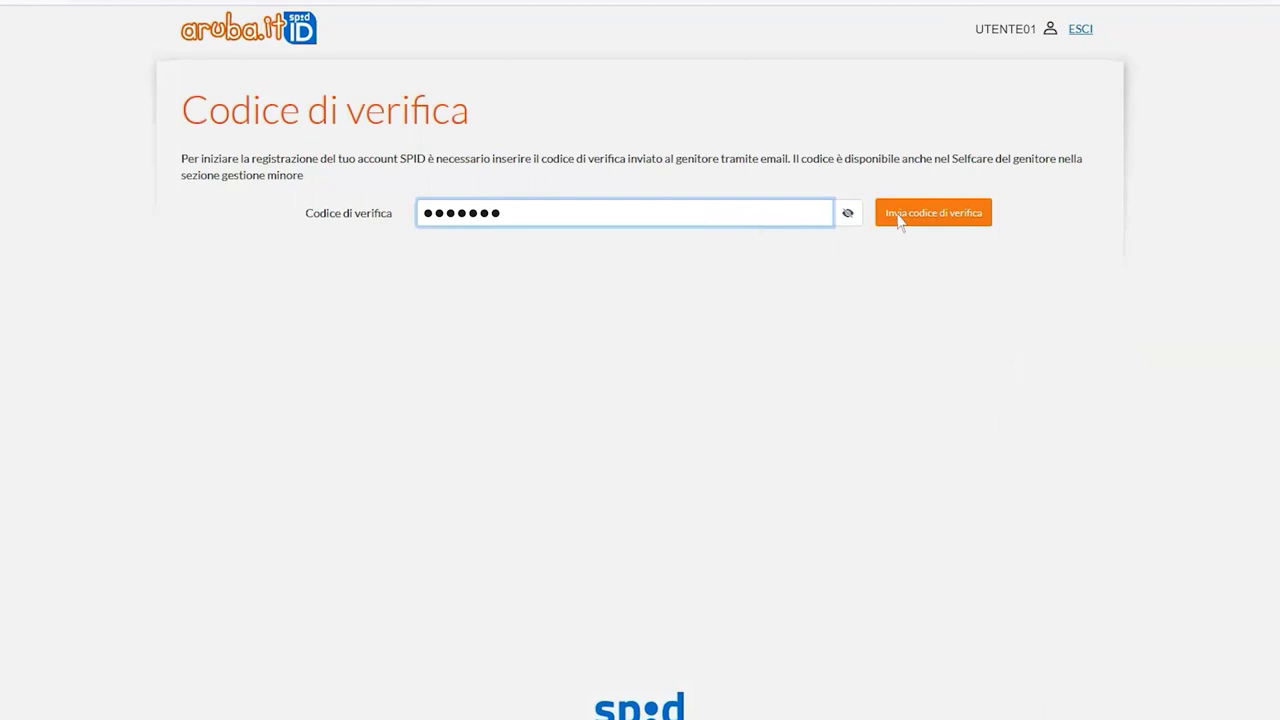
Submit the parent's verification code and confirm having a mobile phone and an email inbox
left_click(928, 213)
scroll(950, 218, "down", 5)
left_click(191, 326)
left_click(191, 373)
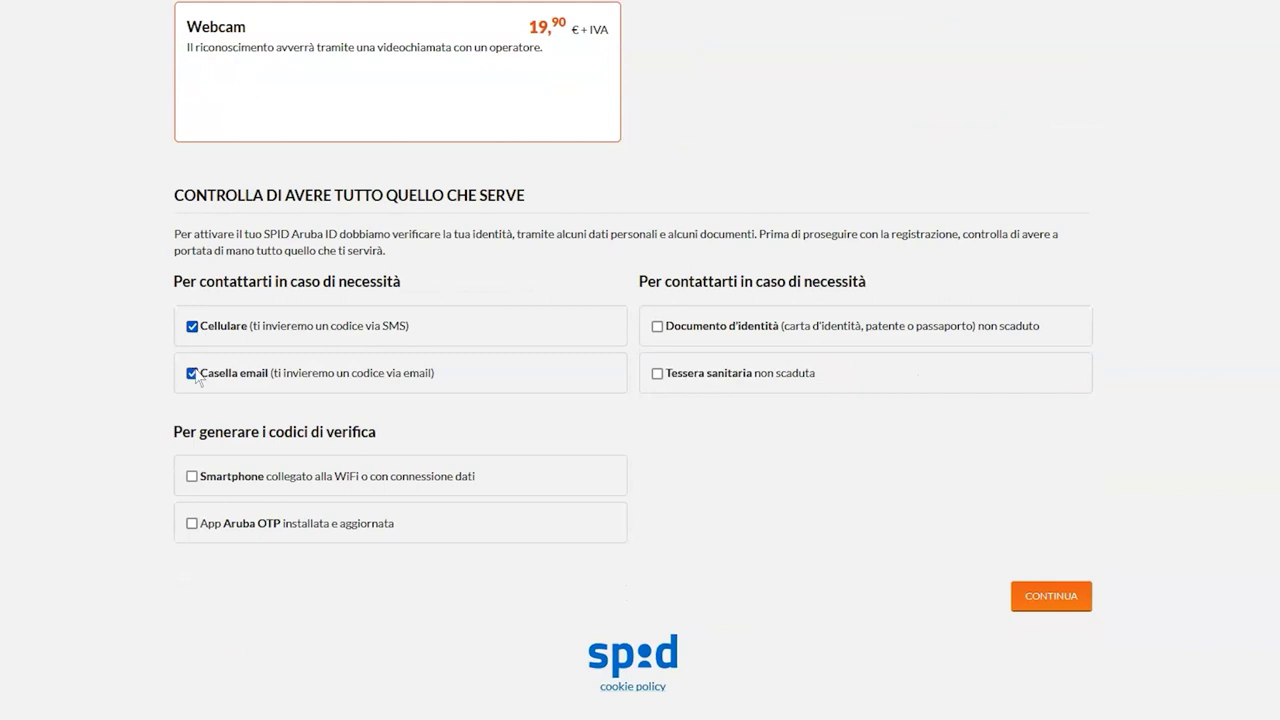
Confirm having a valid ID document, health card, connected smartphone and Aruba OTP app, then continue
left_click(657, 326)
left_click(657, 373)
left_click(193, 477)
left_click(194, 525)
left_click(1055, 600)
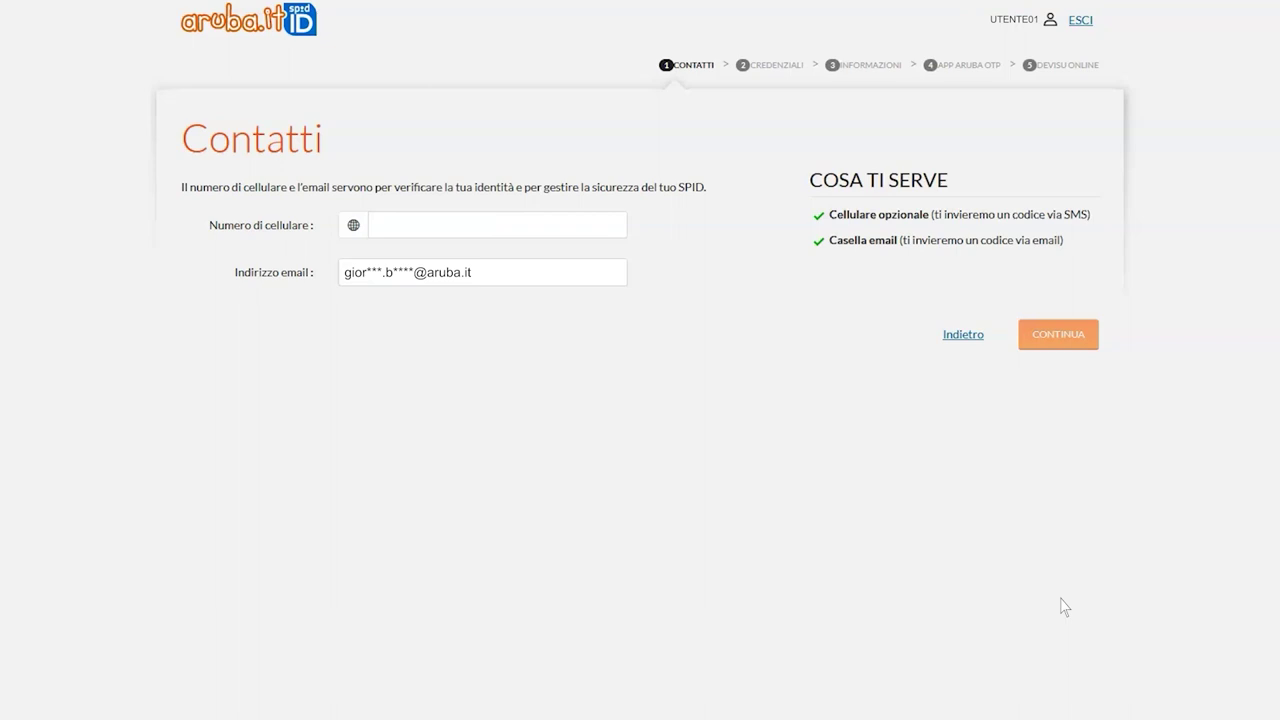
Enter the mobile phone number with the +39 prefix in the Numero di cellulare field
left_click(571, 228)
type("+39 340************")
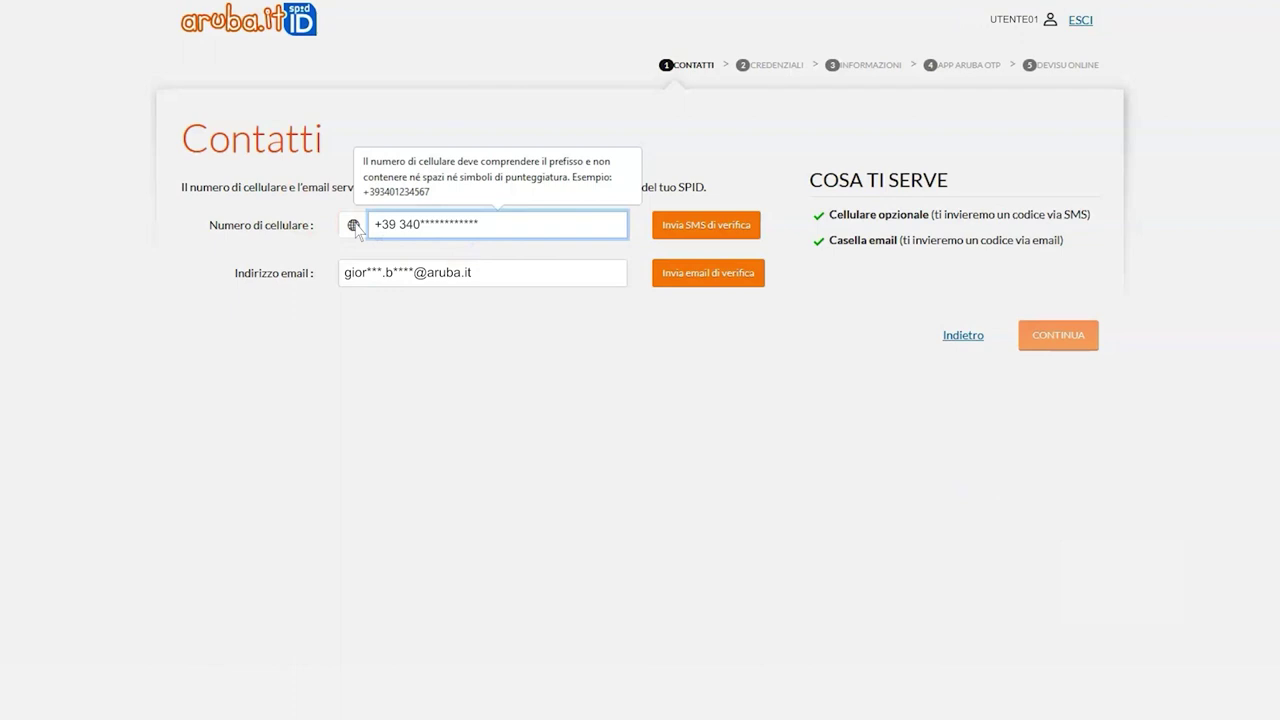
Verify the mobile number with the SMS code received, then enter the email address
left_click(716, 228)
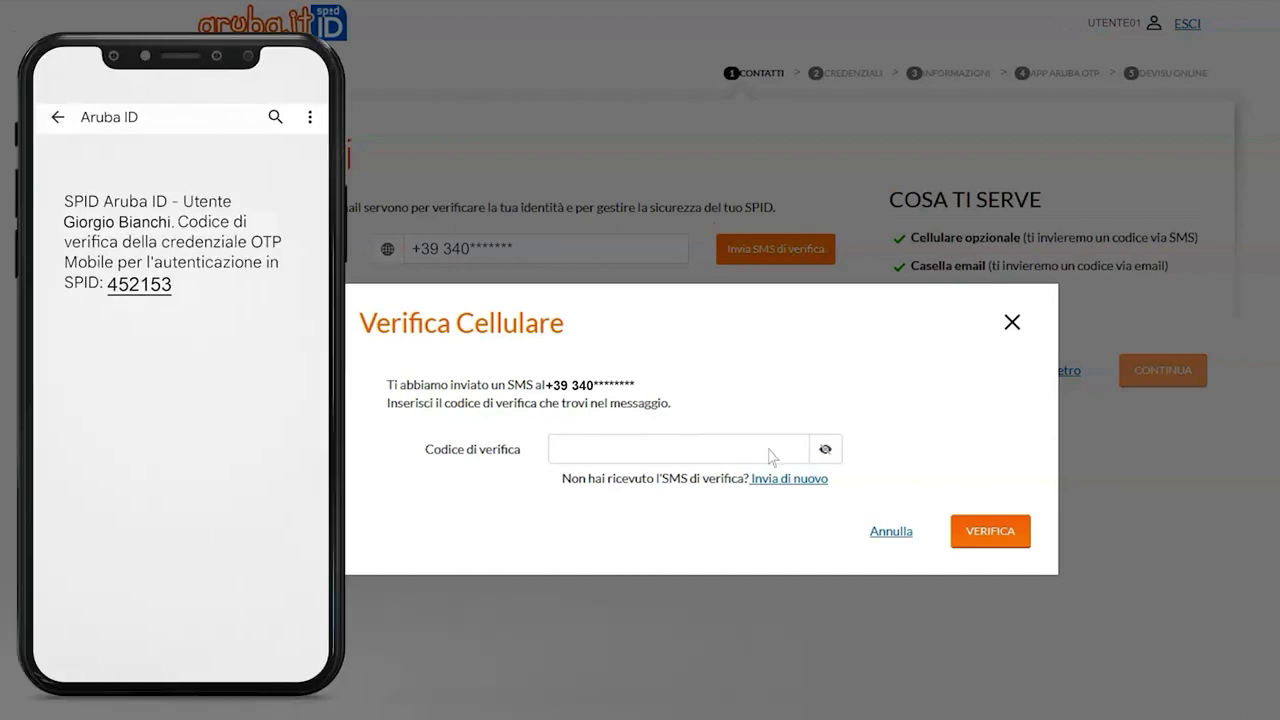
left_click(826, 451)
left_click(990, 531)
type("gio**.********@aruba.it")
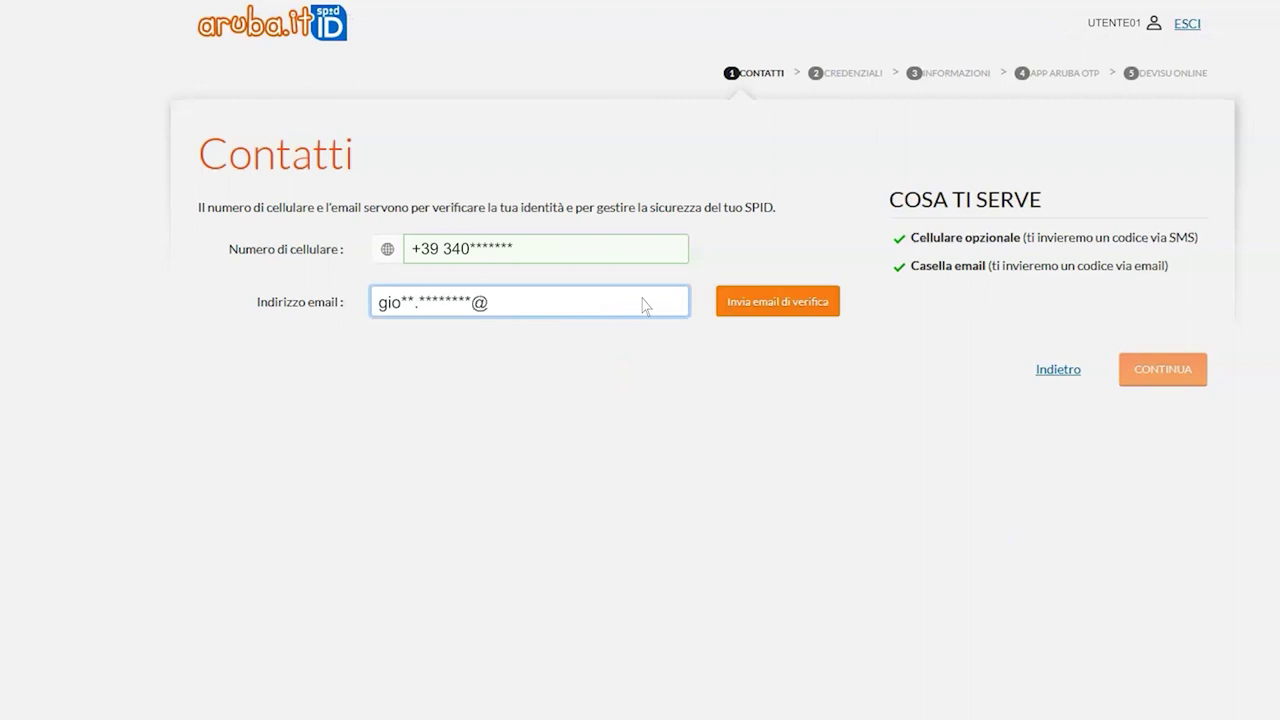
Verify the email address using the code sent by email
left_click(788, 305)
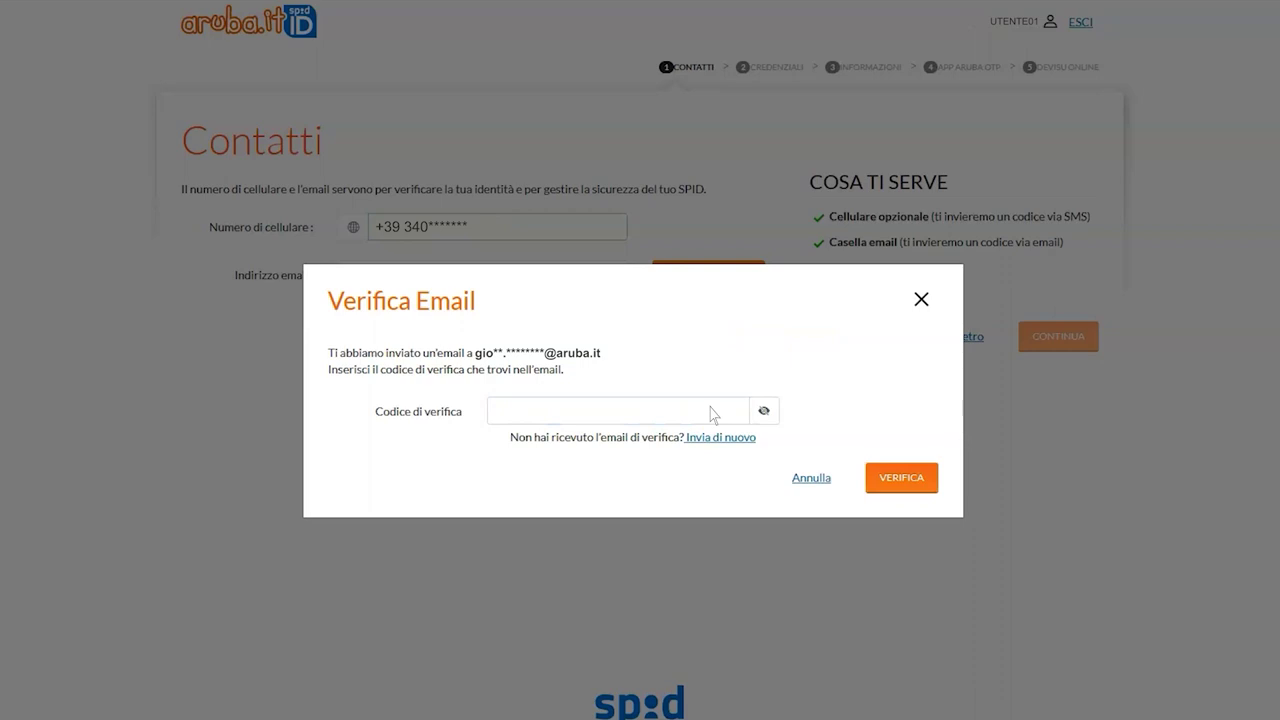
type("•••••••")
left_click(902, 478)
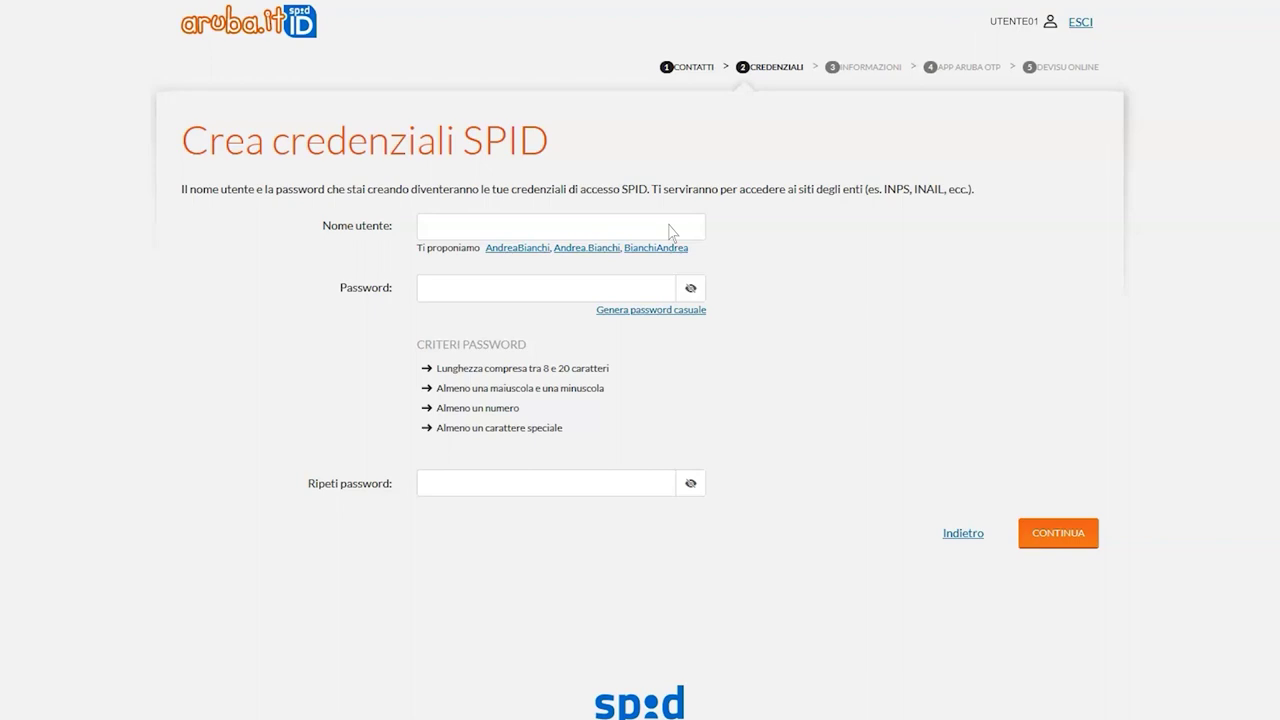
Enter a SPID username, generate a random password for both fields, and continue
left_click(669, 231)
type("andrea11")
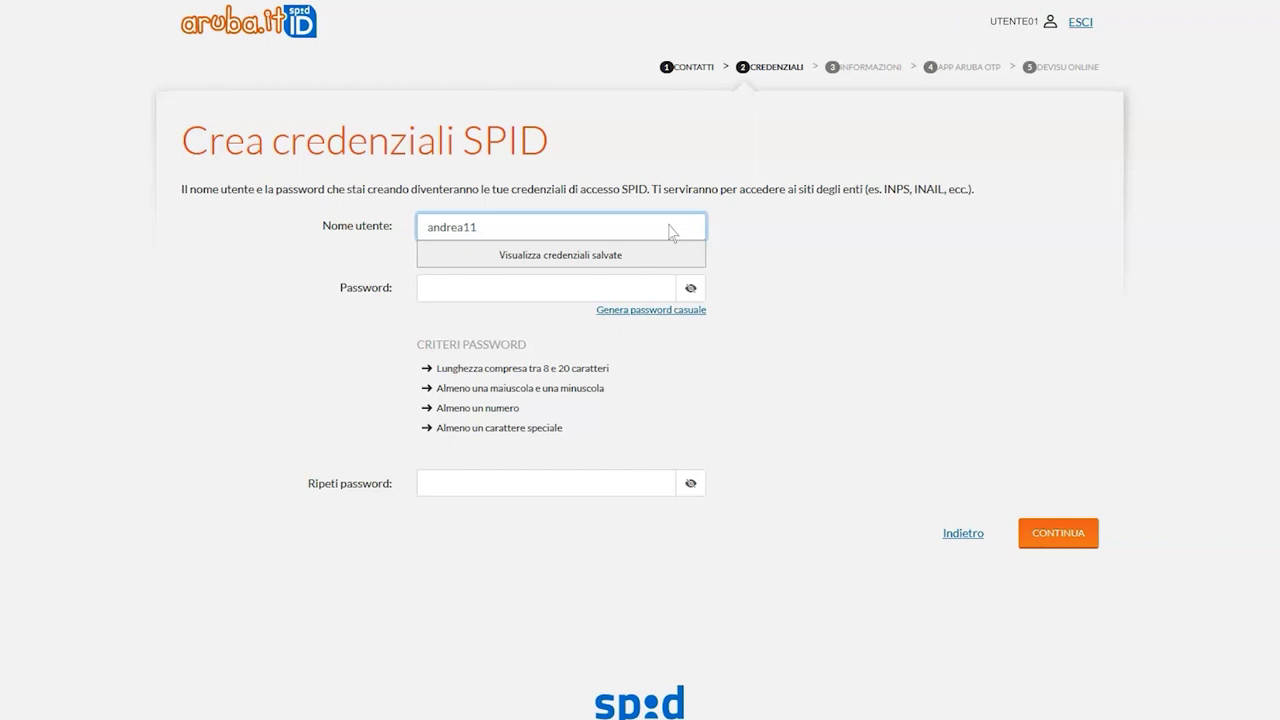
type("B")
left_click(651, 310)
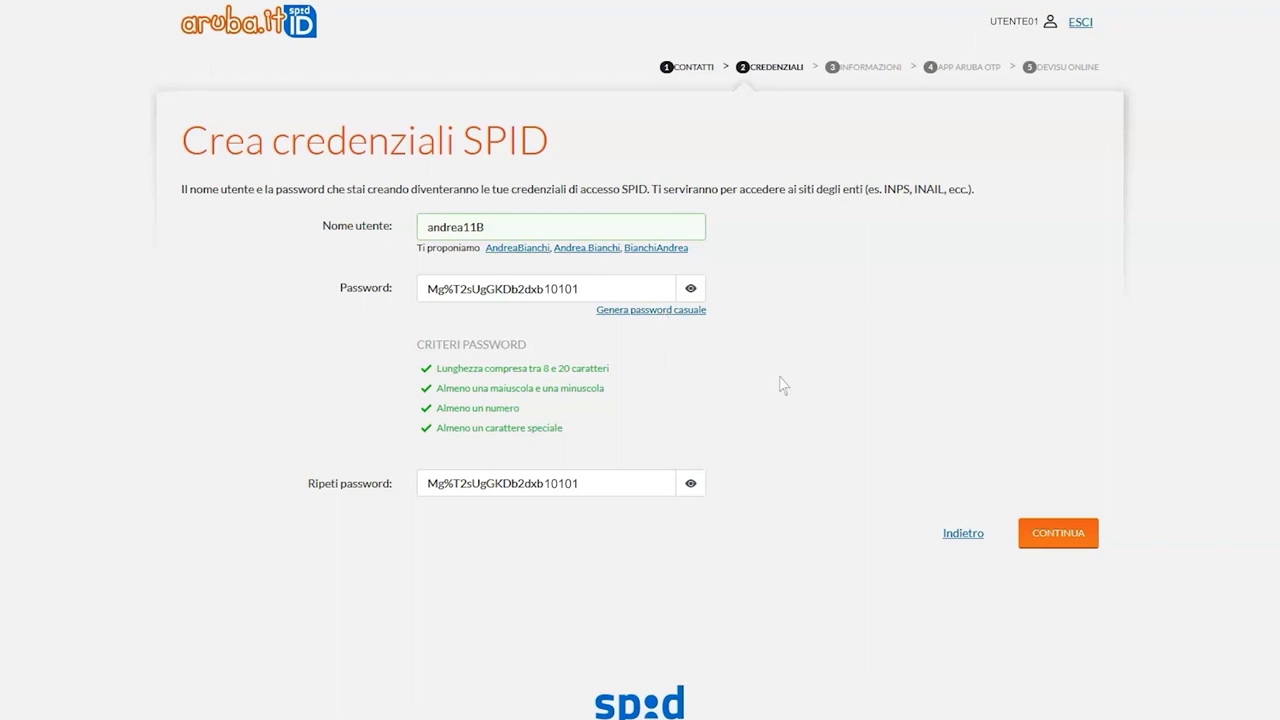
left_click(1058, 533)
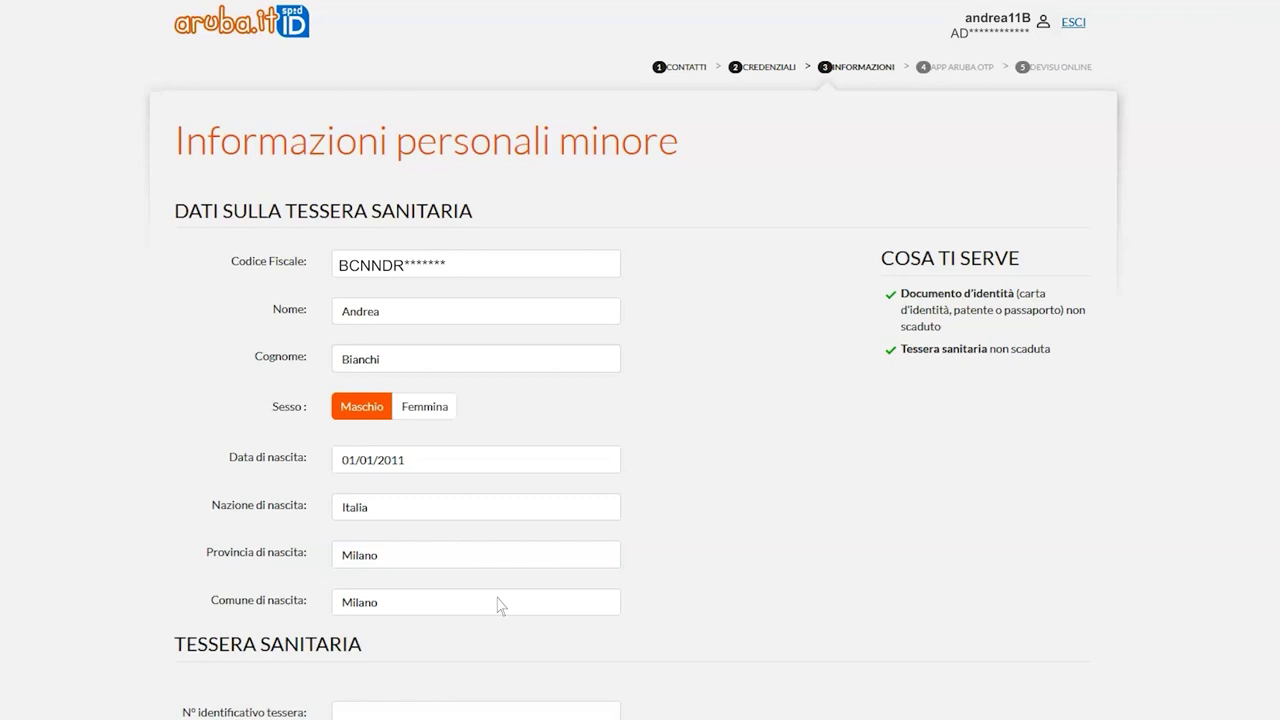
Enter the health card identification number and its expiry date 02/05/2028
scroll(498, 605, "down", 6)
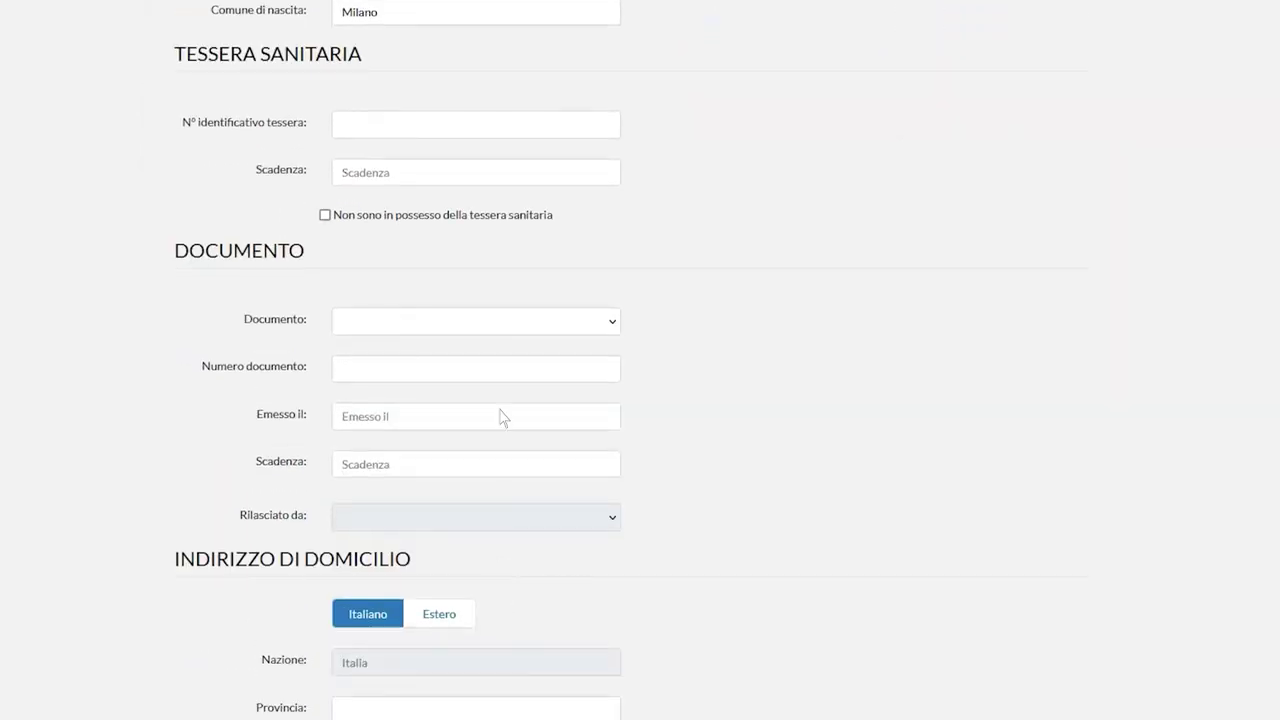
left_click(506, 127)
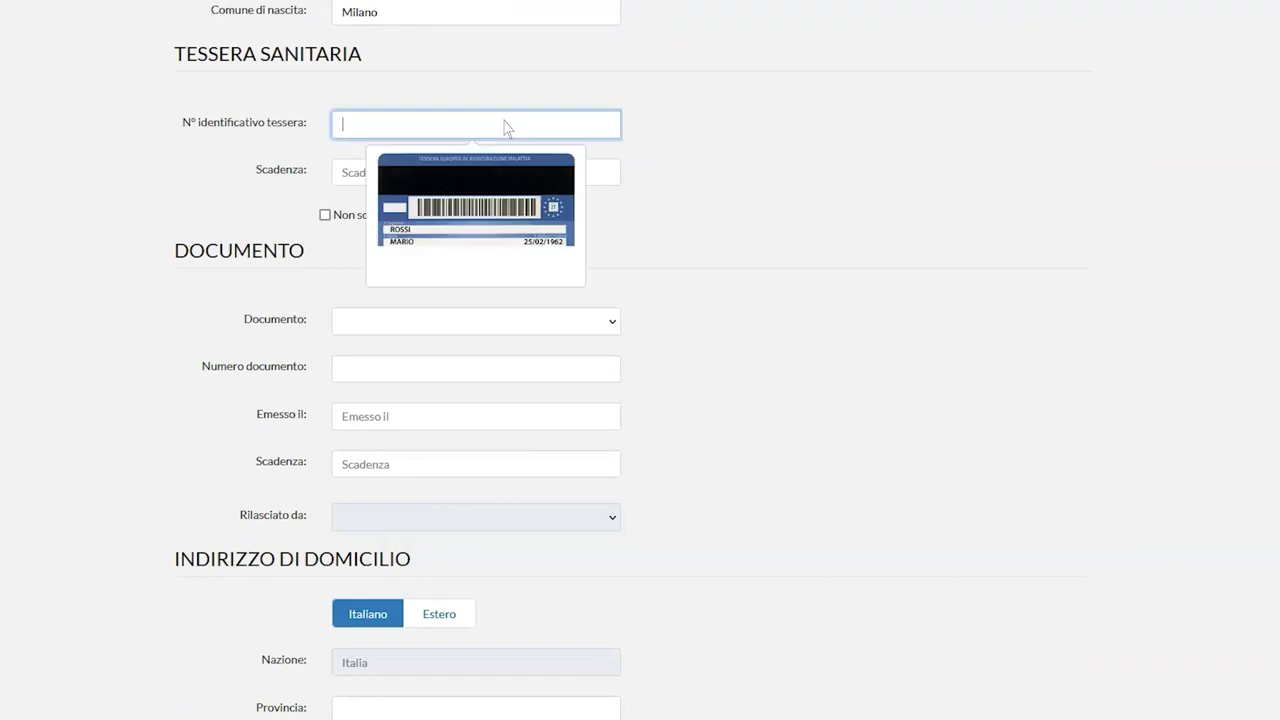
left_click(527, 416)
type("02")
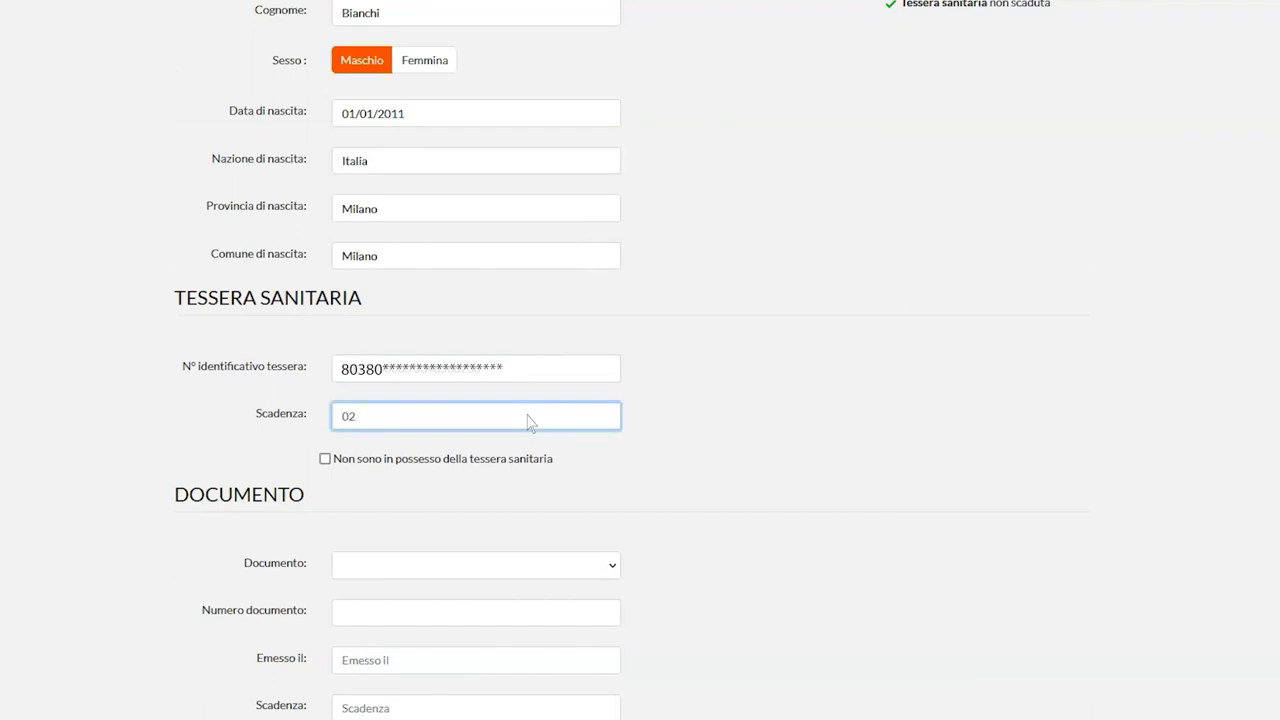
type("/05/2028")
key("Tab")
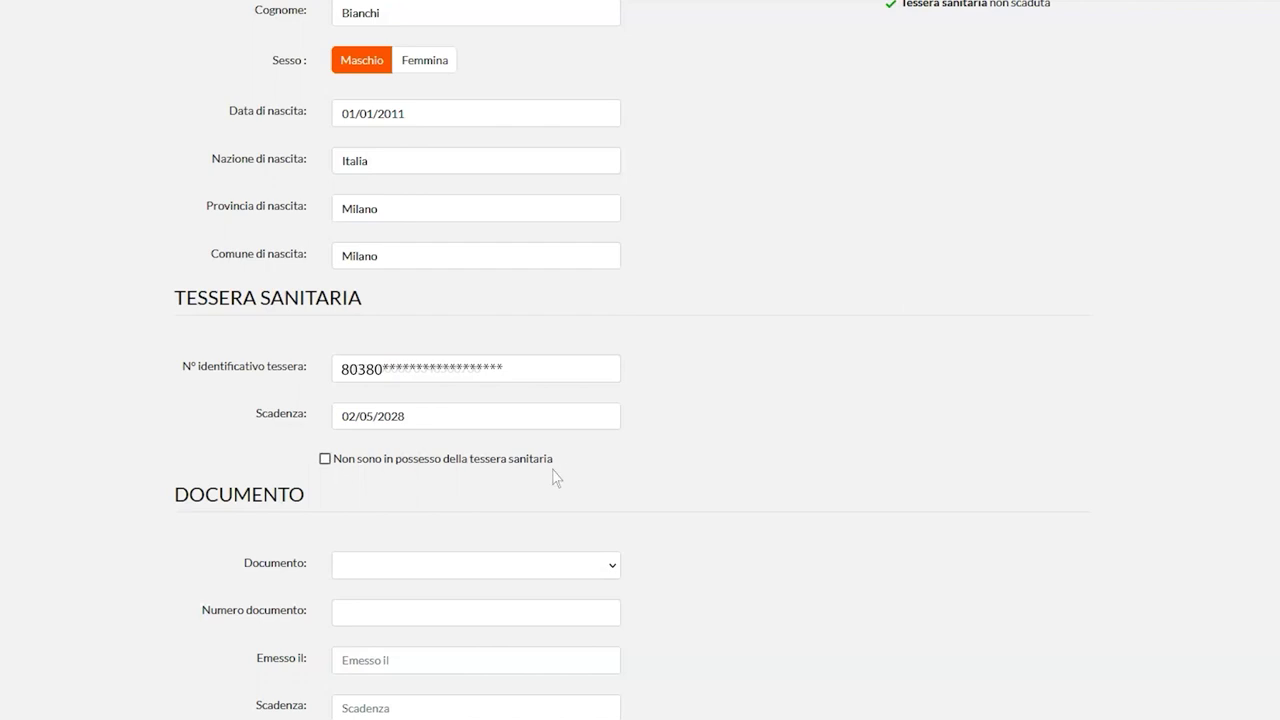
left_click(325, 459)
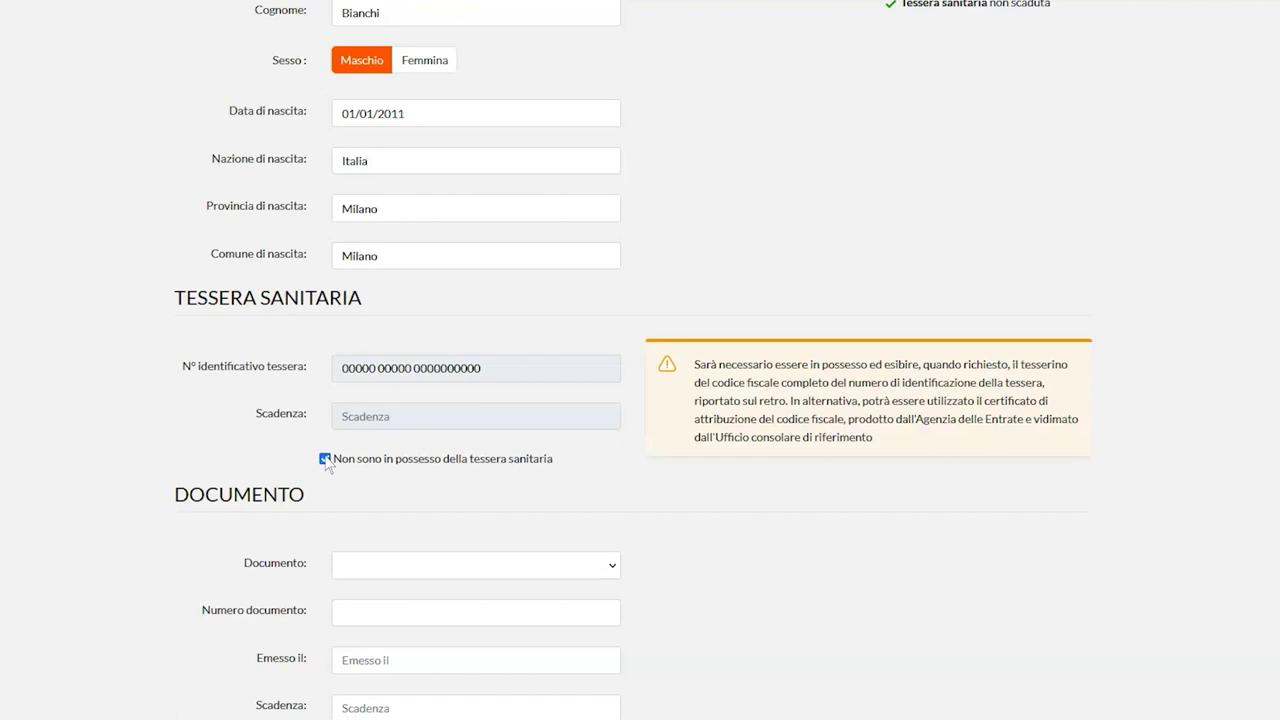
left_click(325, 459)
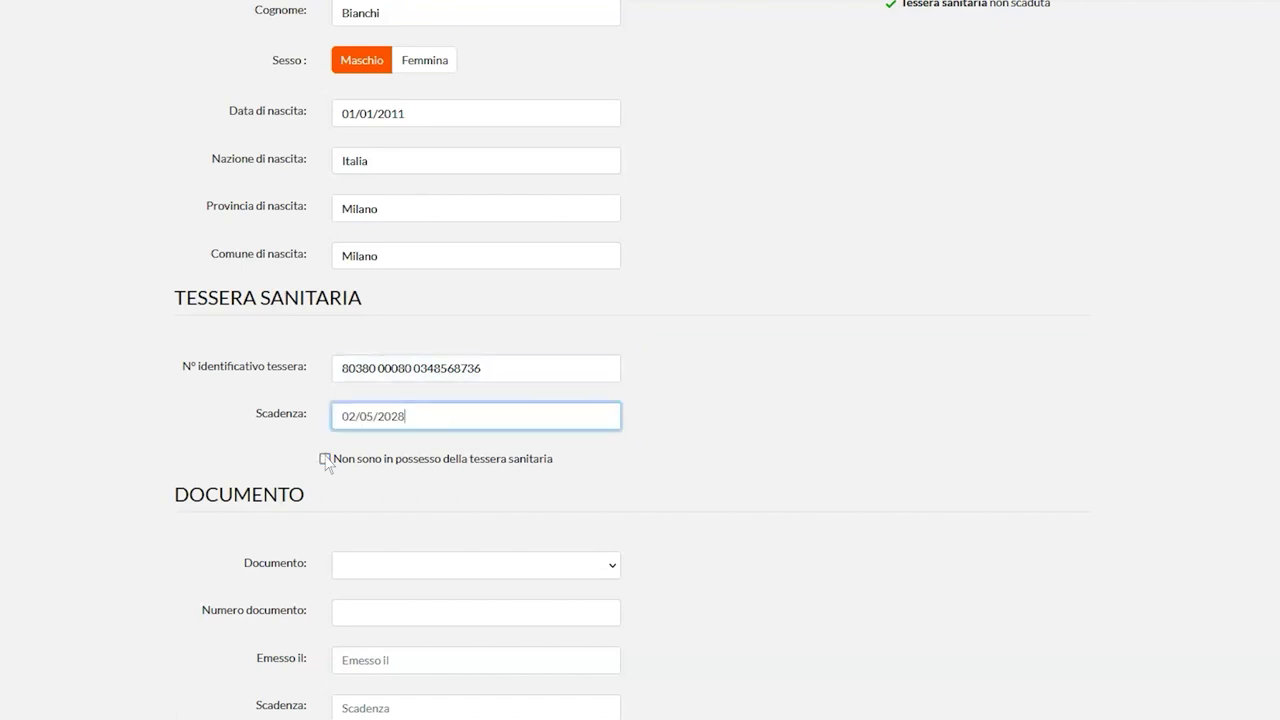
scroll(323, 460, "down", 3)
Choose Carta di Identità as the document type and enter the card number
left_click(612, 312)
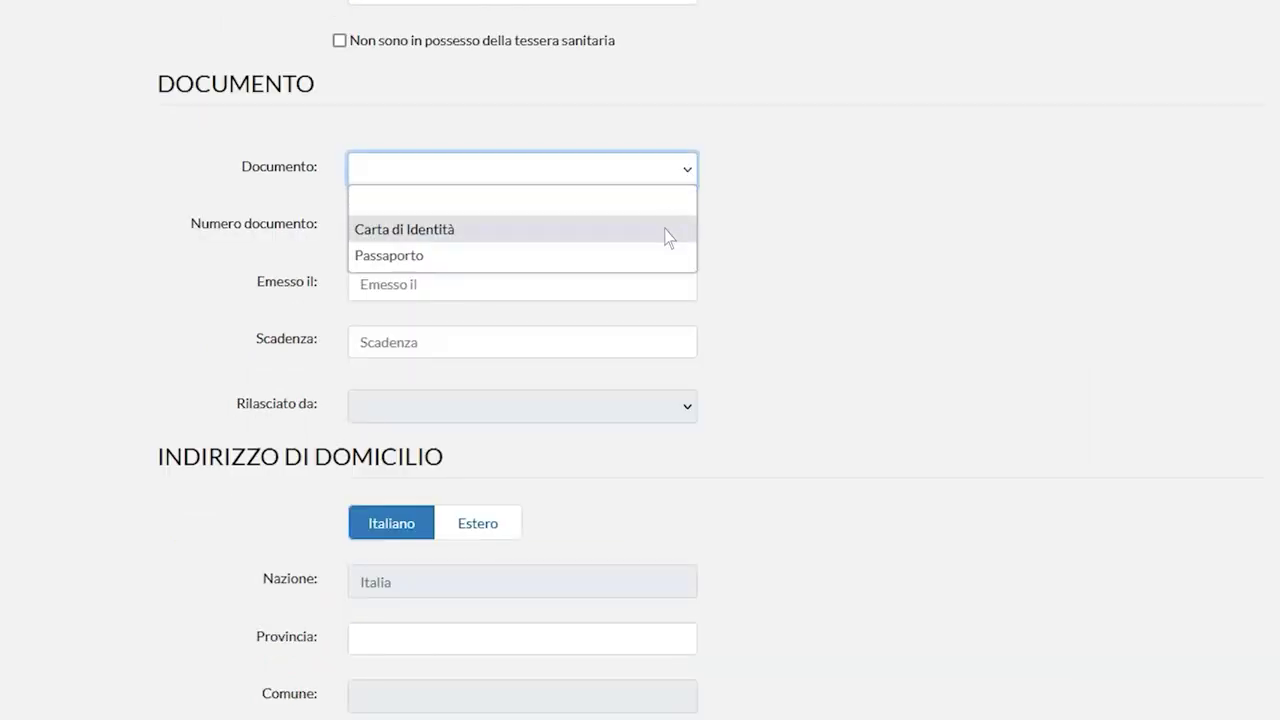
left_click(667, 237)
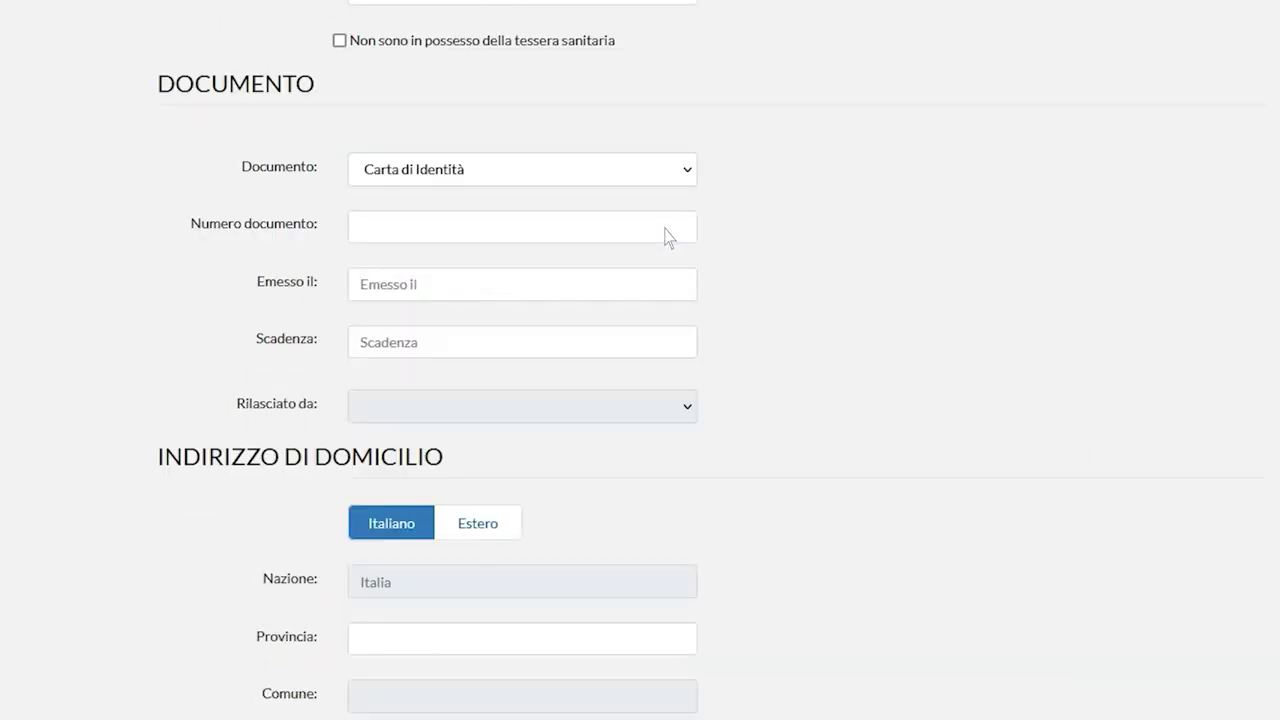
left_click(614, 232)
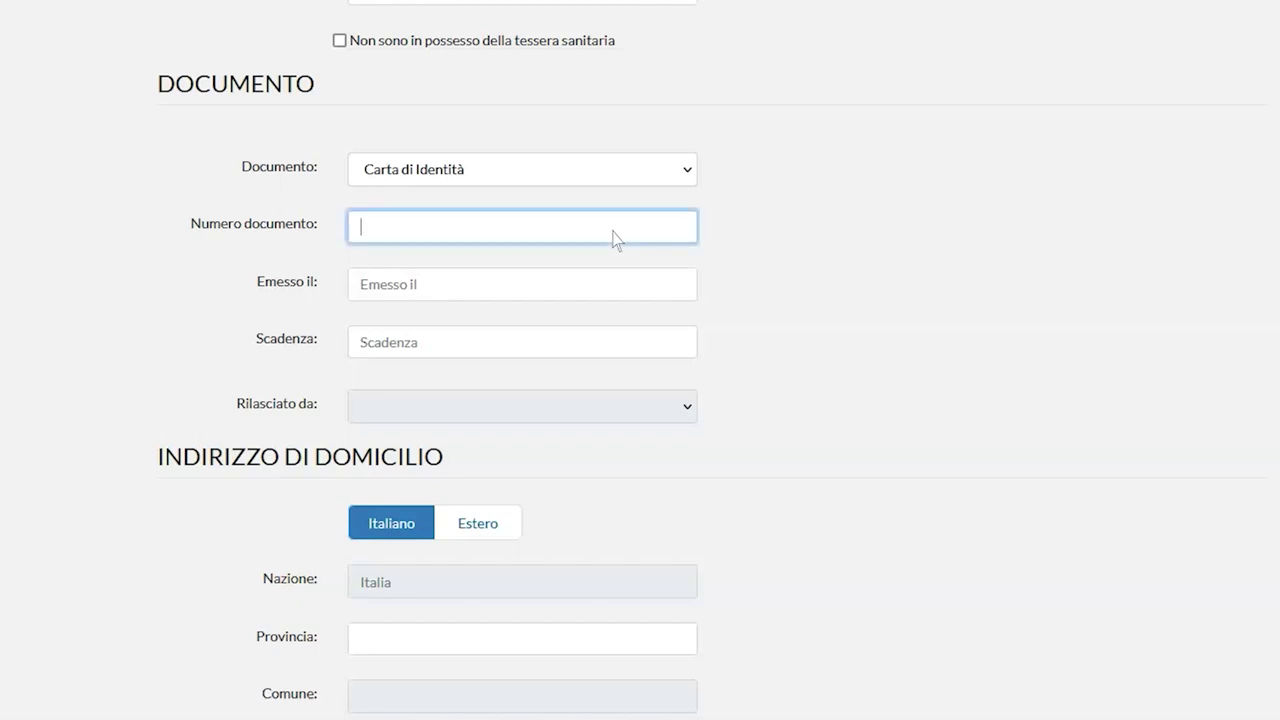
type("CA****89")
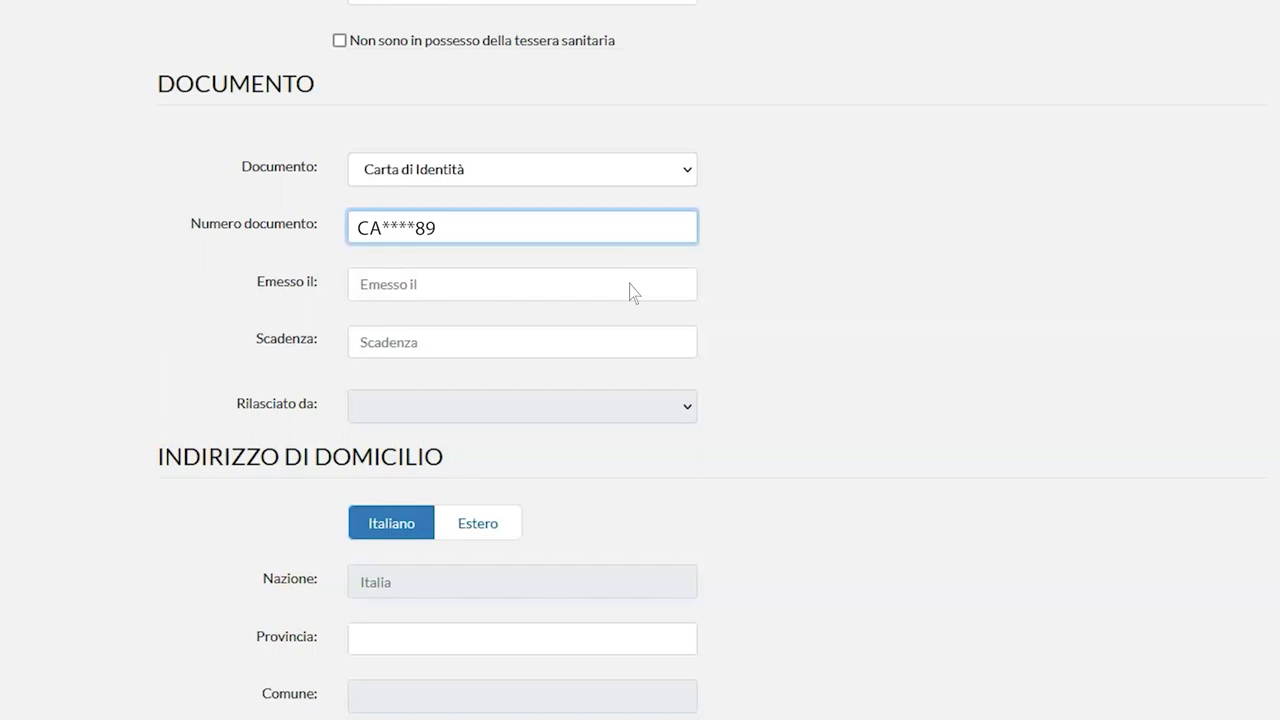
Set issue date 02/05/2015, expiry 10/08/2025, and Comune as the issuing authority
left_click(632, 292)
type("02/05/2015")
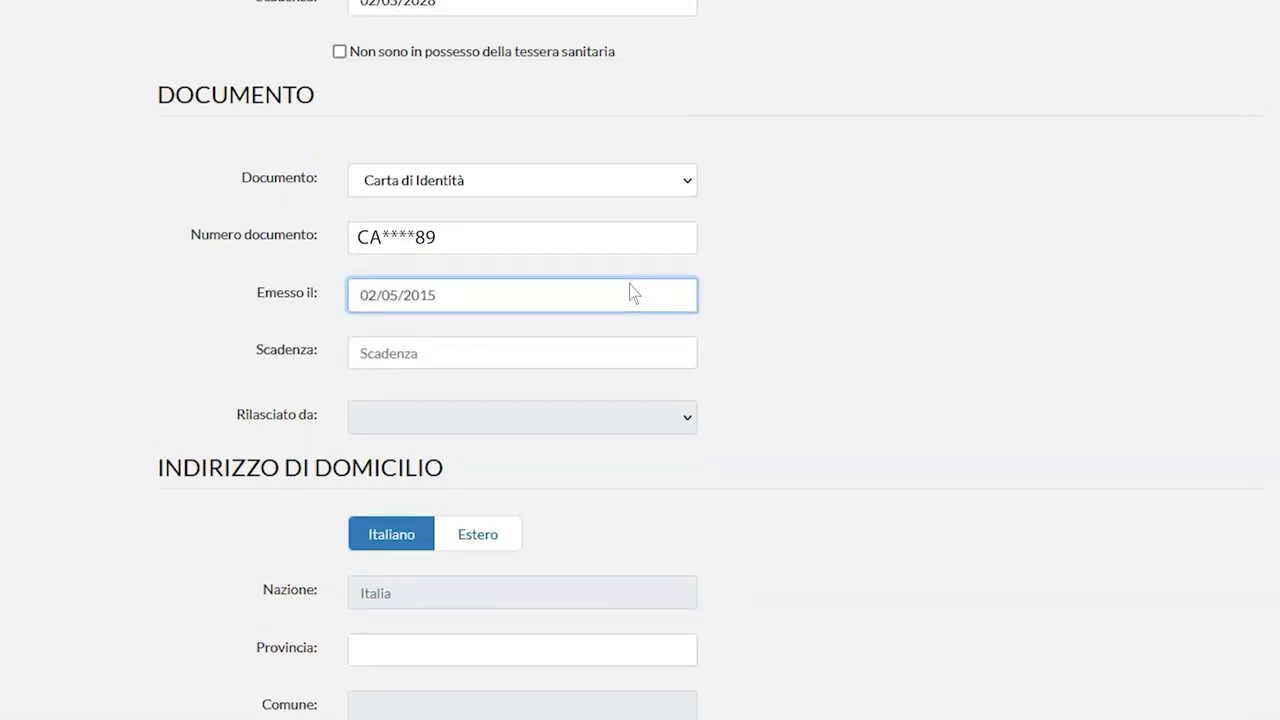
left_click(643, 355)
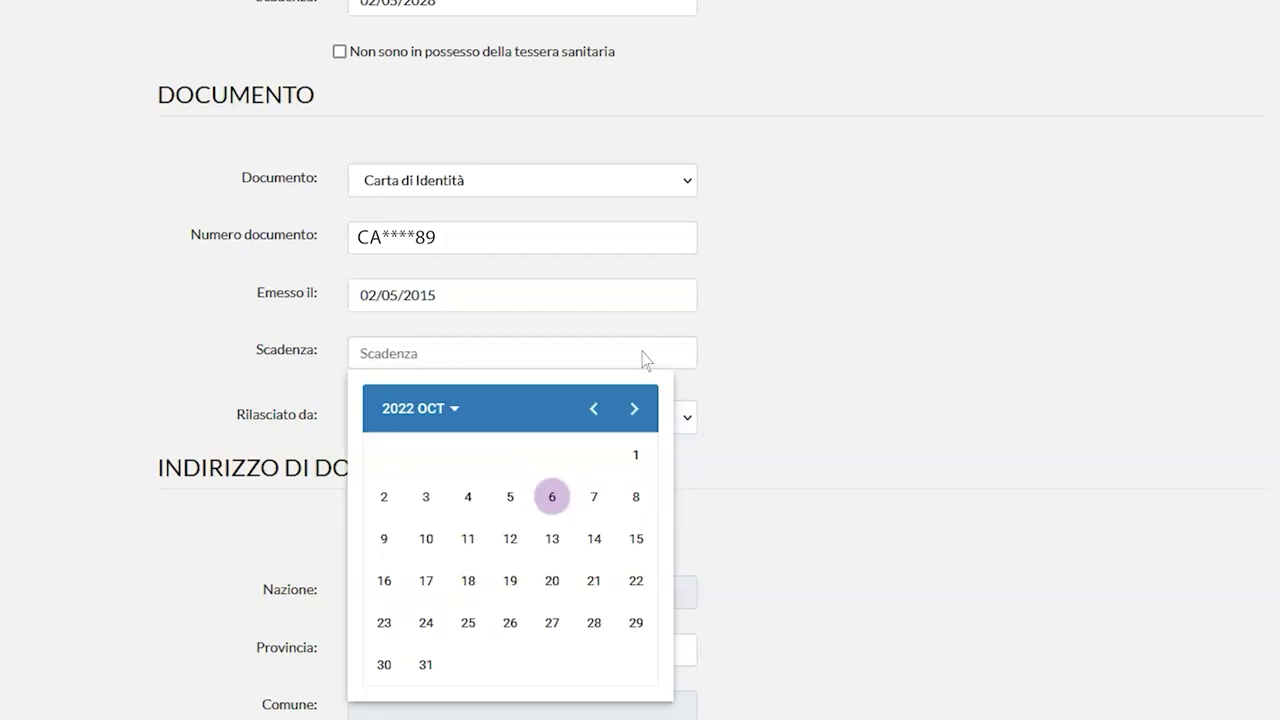
type("10/08/2025")
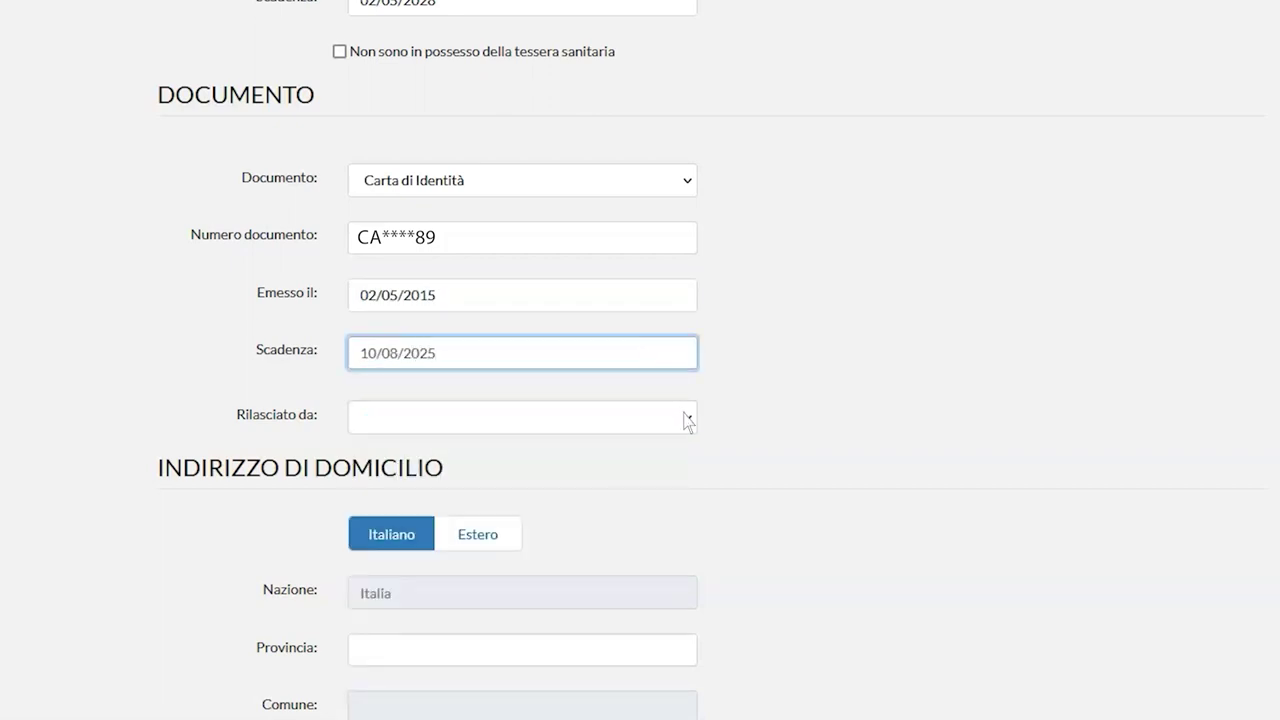
left_click(687, 418)
left_click(577, 535)
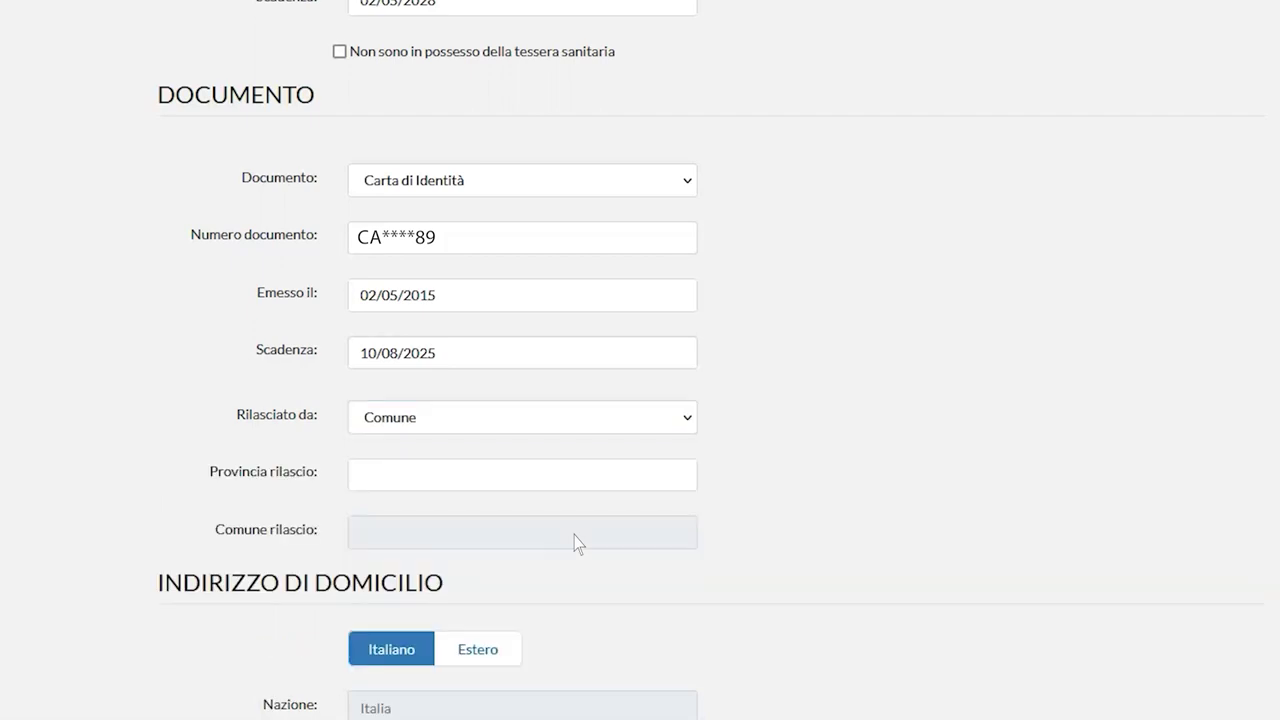
scroll(577, 540, "down", 2)
left_click(510, 274)
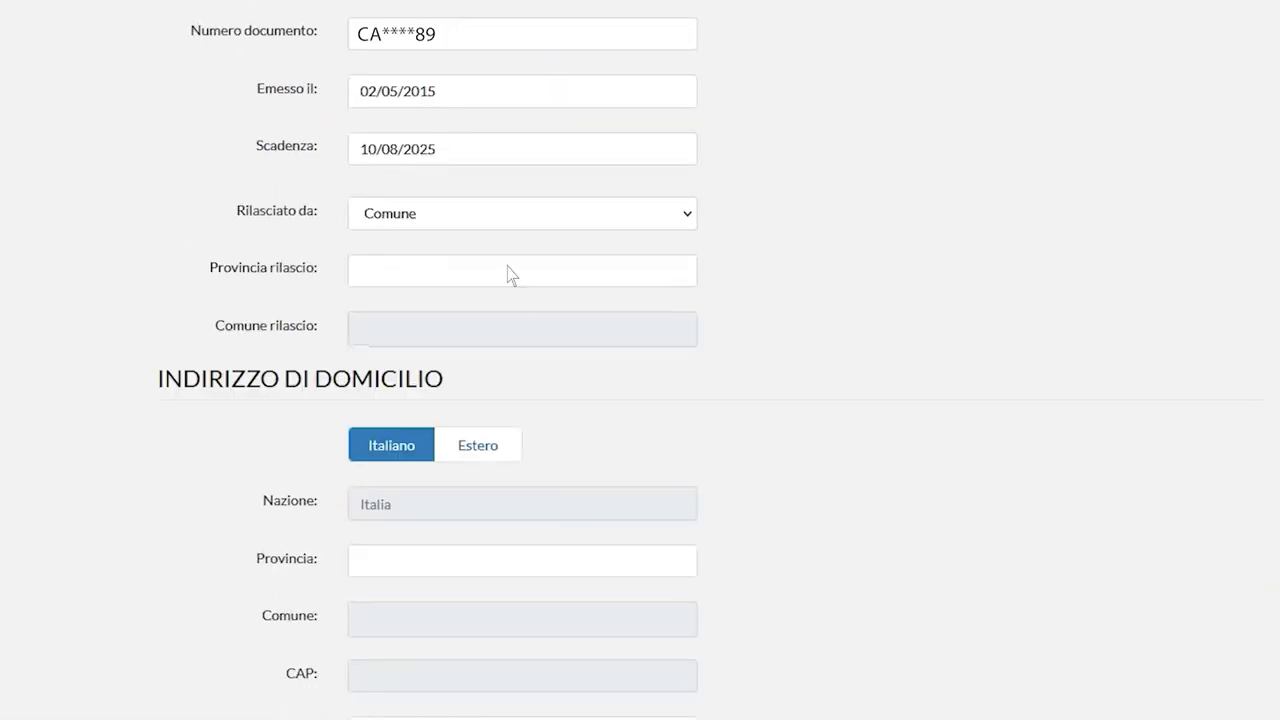
Set Bologna as the ID card's province and municipality of issue
type("Bologna")
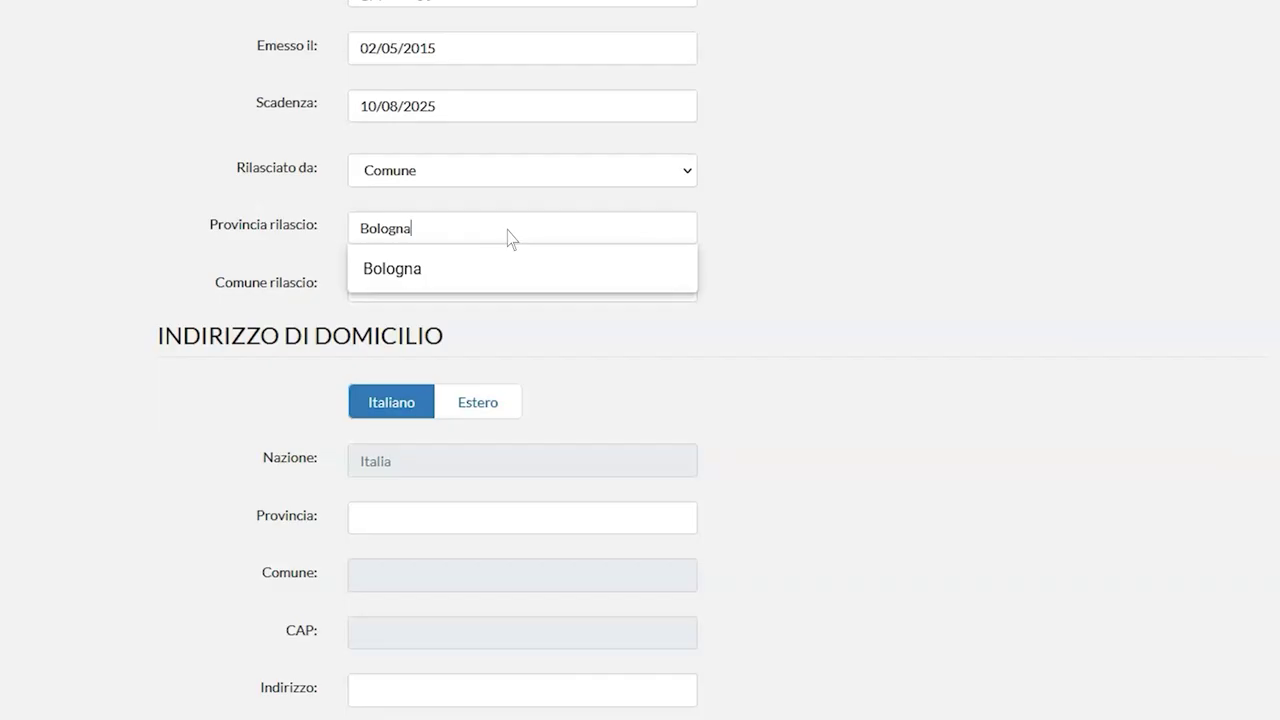
left_click(537, 270)
left_click(557, 286)
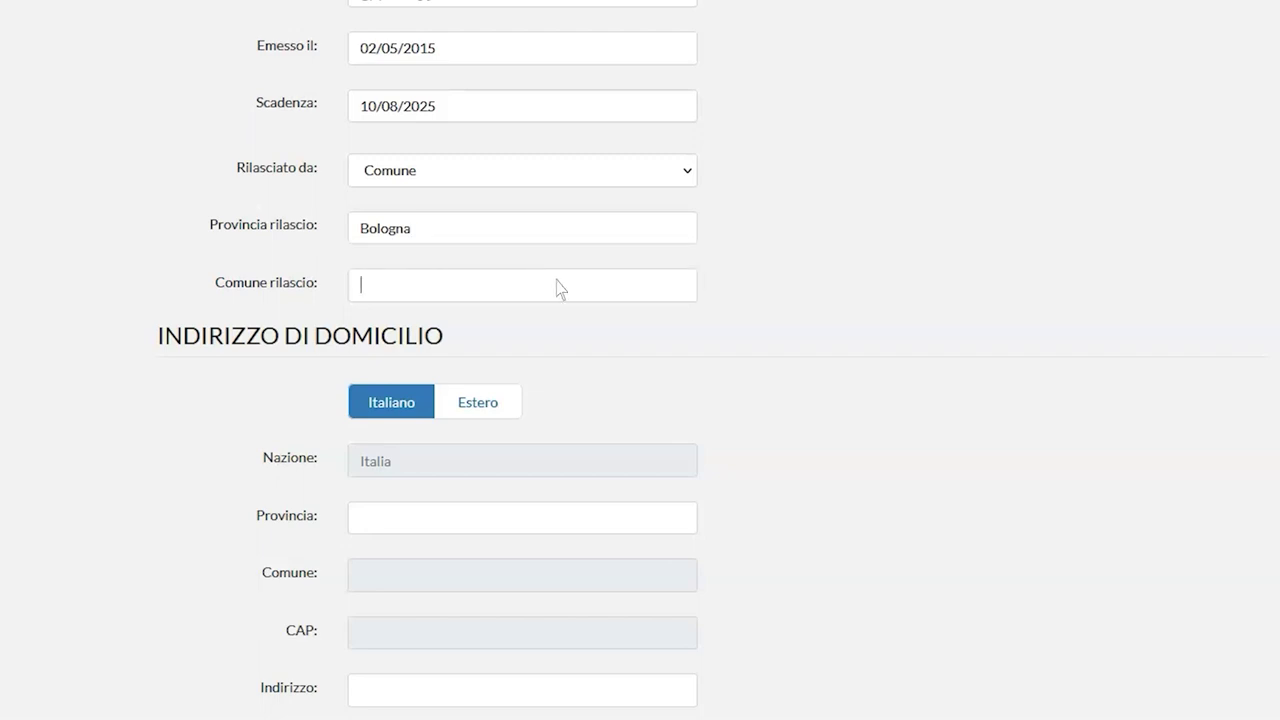
type("Bologna")
scroll(558, 288, "down", 2)
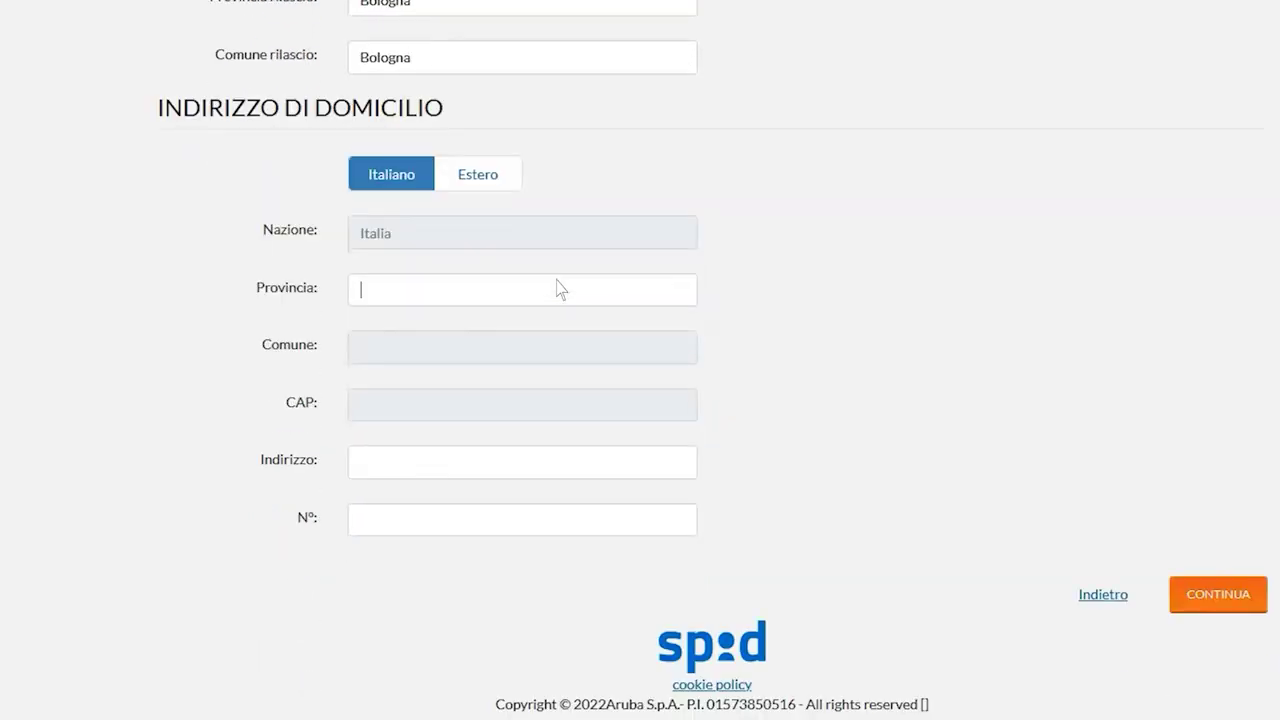
Fill in the domicile address with Milano as province and municipality, then submit the form
type("Milano")
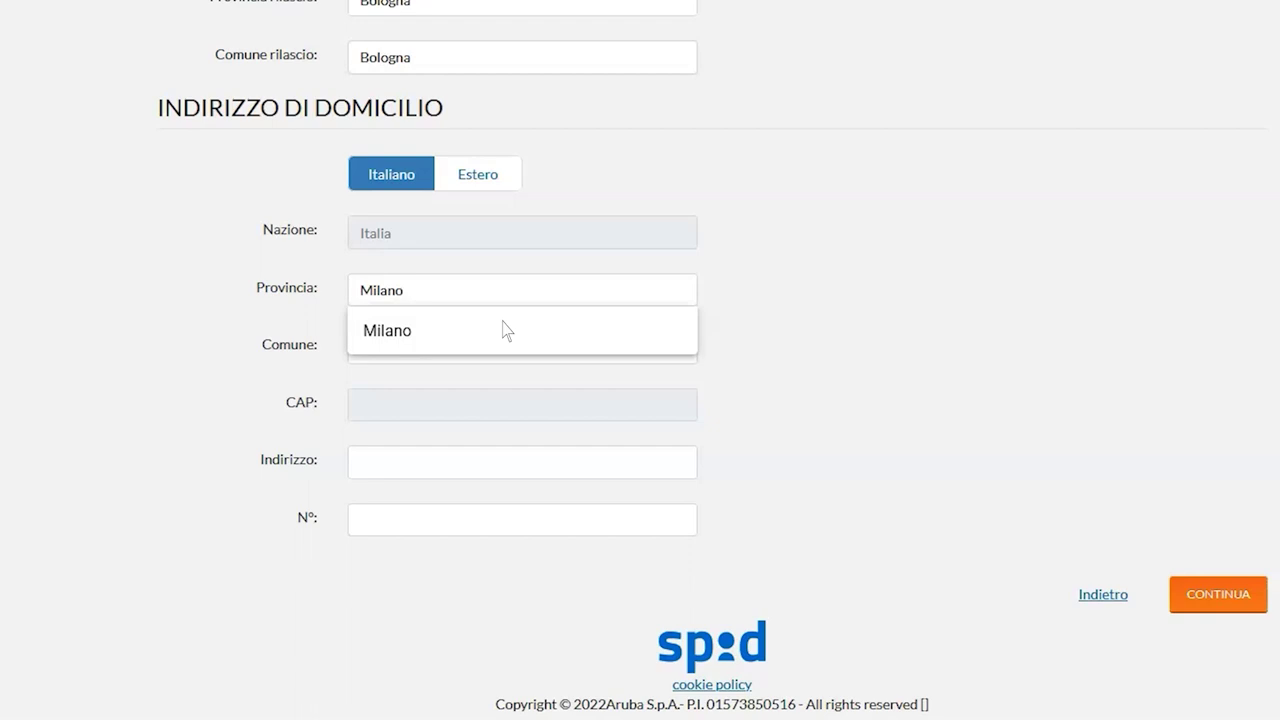
left_click(506, 330)
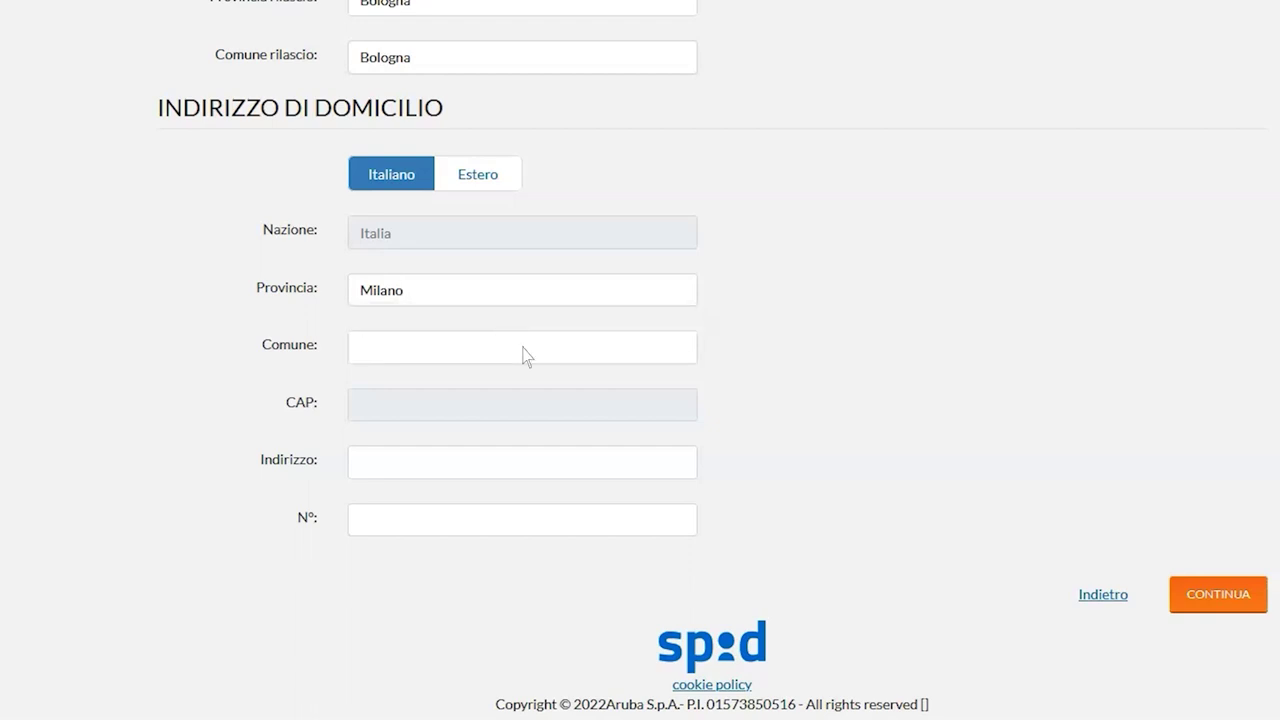
type("Milano")
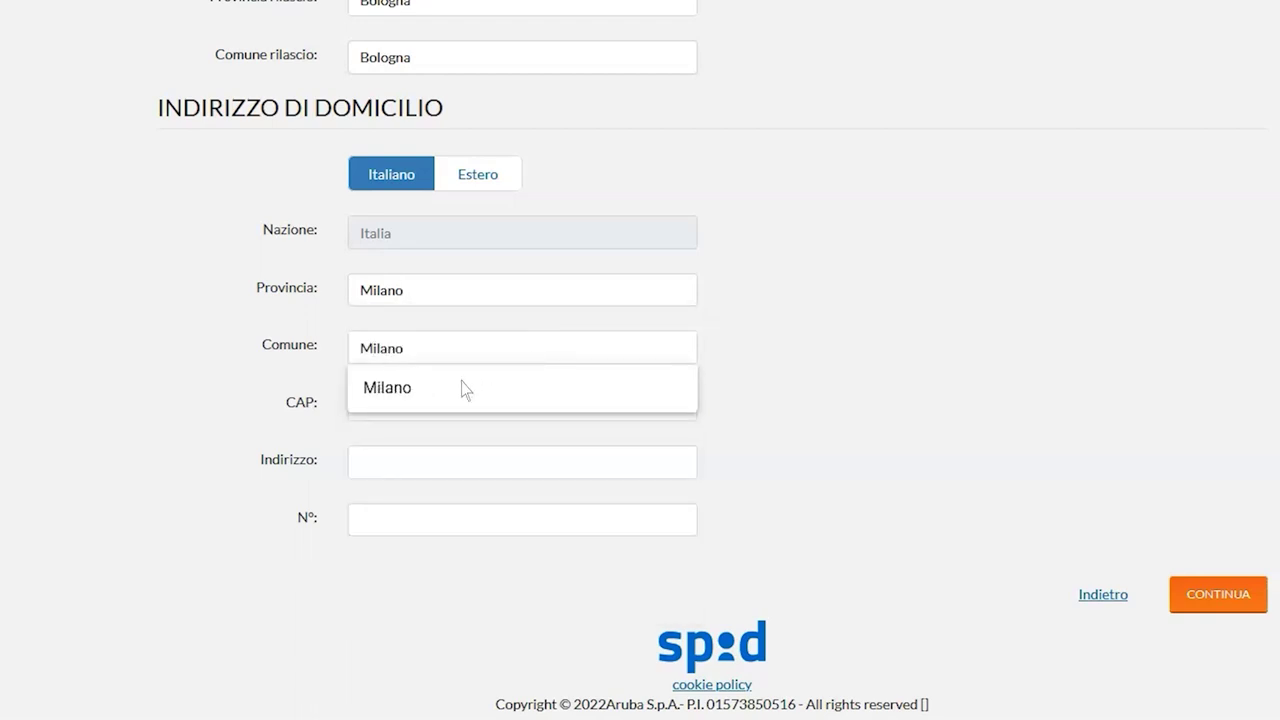
left_click(461, 387)
left_click(583, 466)
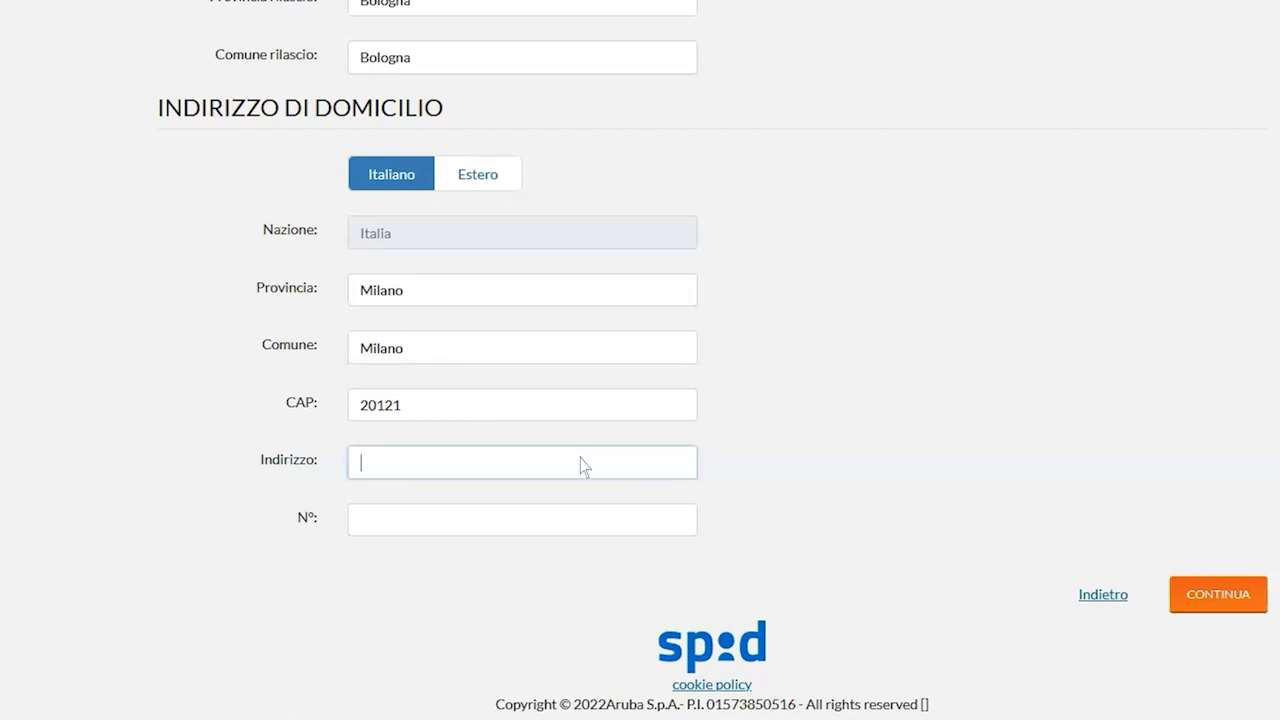
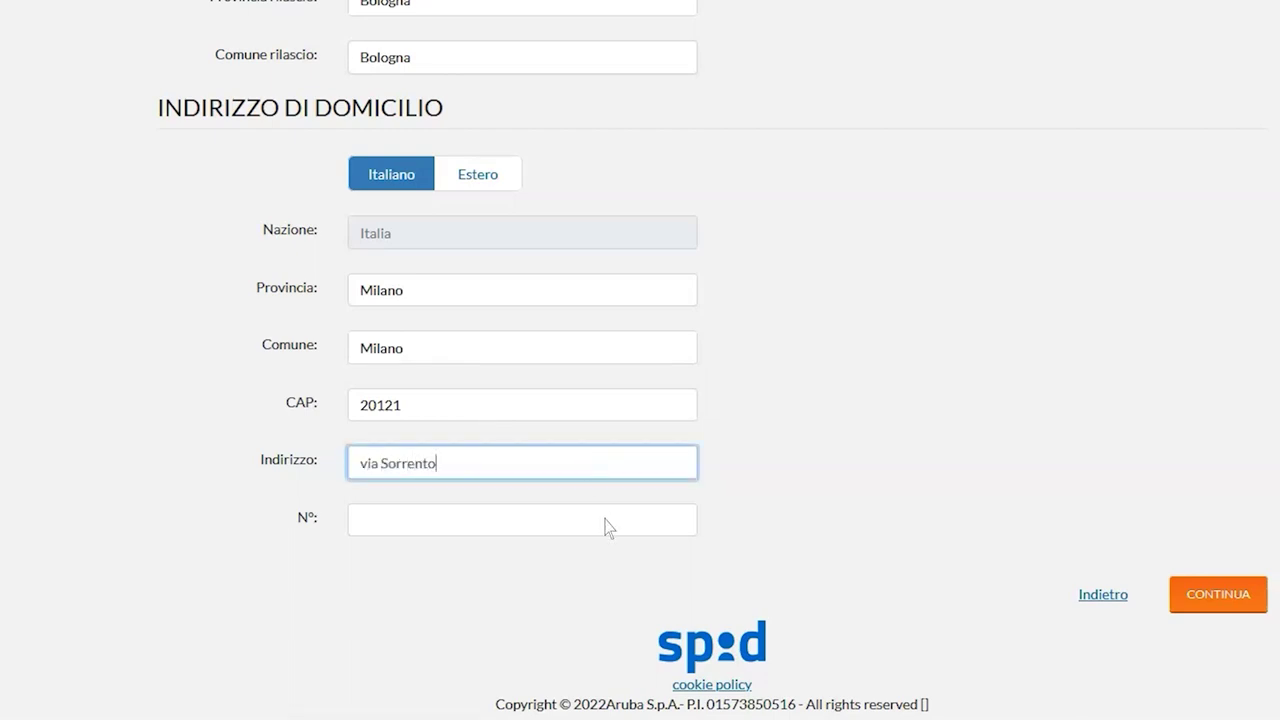
left_click(604, 527)
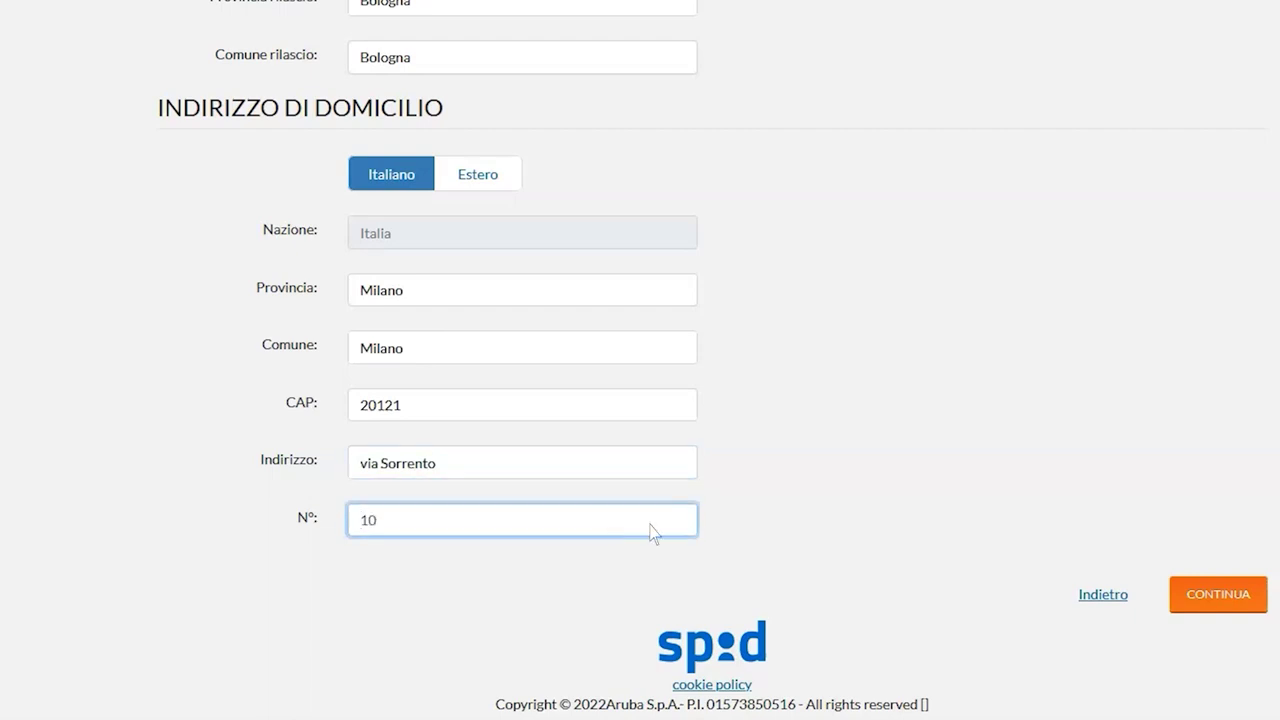
left_click(1215, 598)
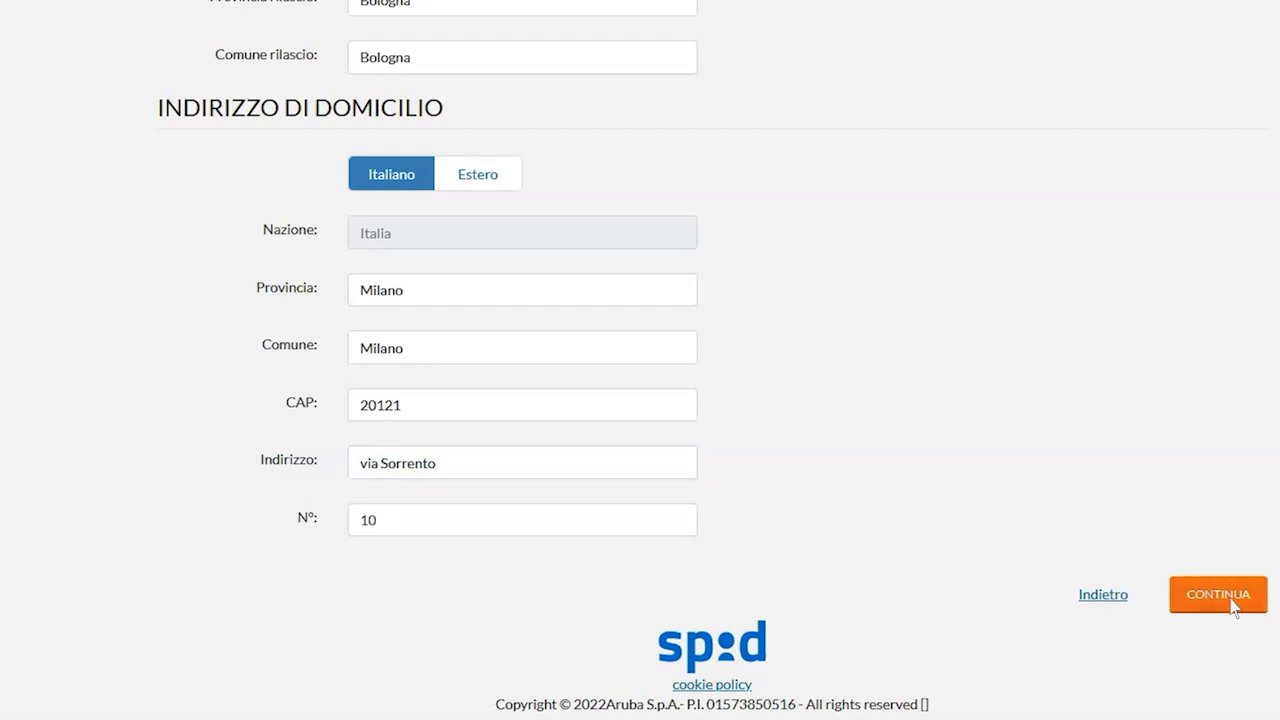